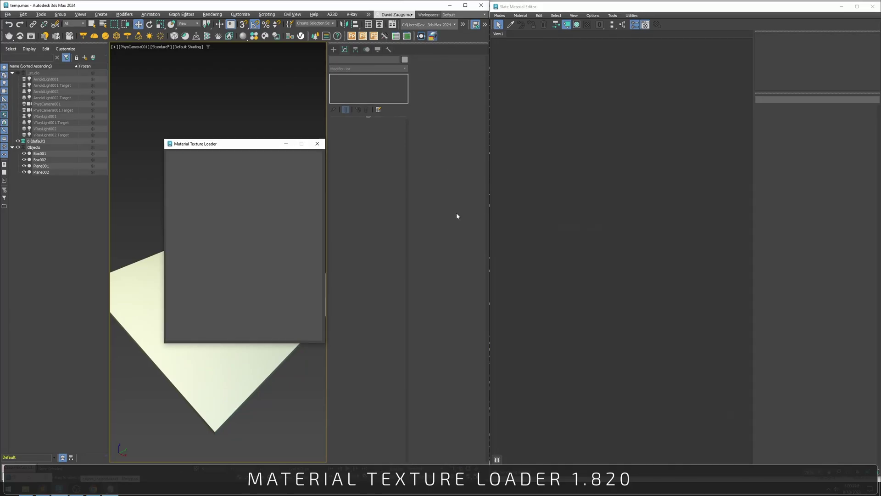
# - Dock the Material Texture Loader beside the viewport and load all sc2rdefa 4K texture files
pyautogui.moveTo(232, 144); pyautogui.dragTo(423, 432)
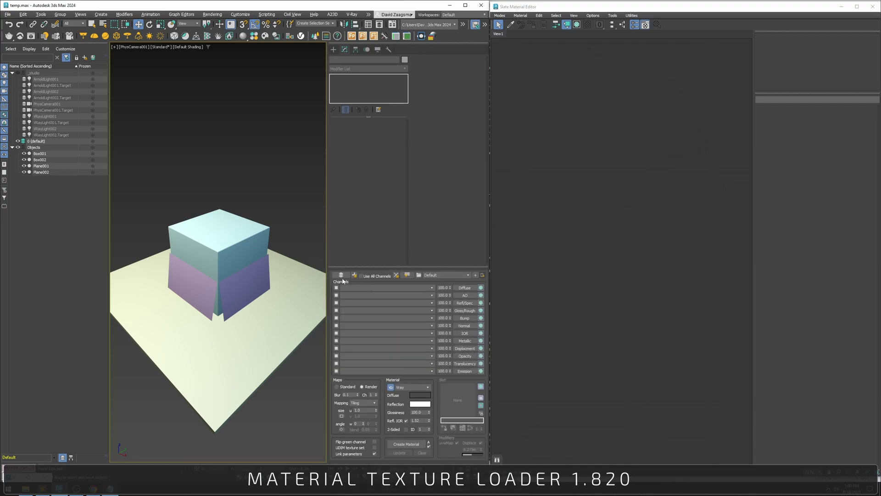
pyautogui.click(341, 275)
pyautogui.moveTo(92, 184); pyautogui.dragTo(349, 64)
# - Build the StoneWall material from the loaded textures and save its preview as StoneWall_preview.jpg
pyautogui.click(300, 362)
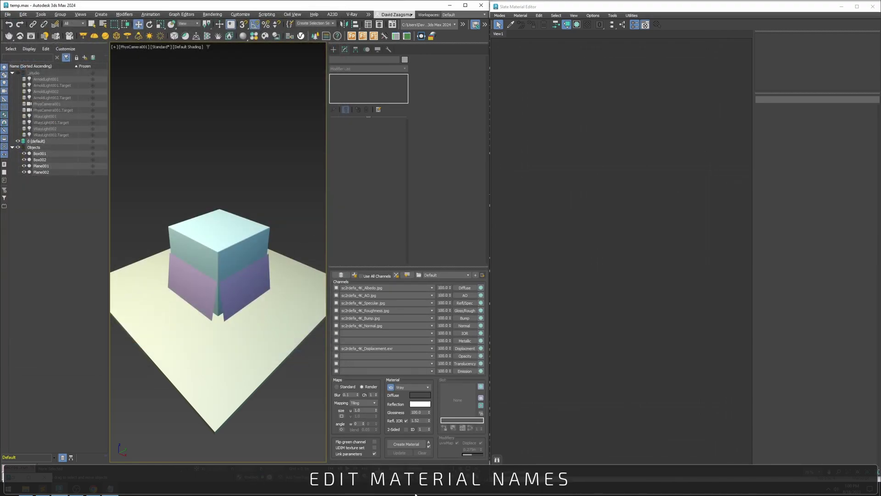
pyautogui.click(410, 444)
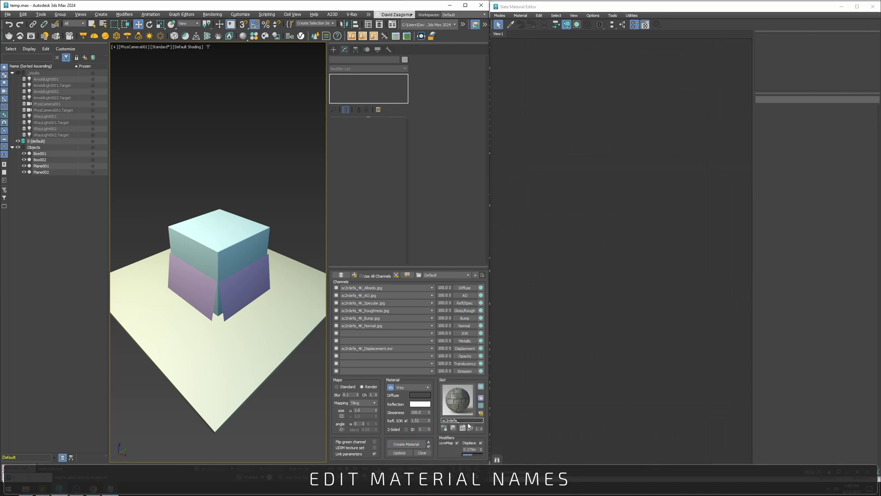
pyautogui.write('StoneWall')
pyautogui.click(481, 413)
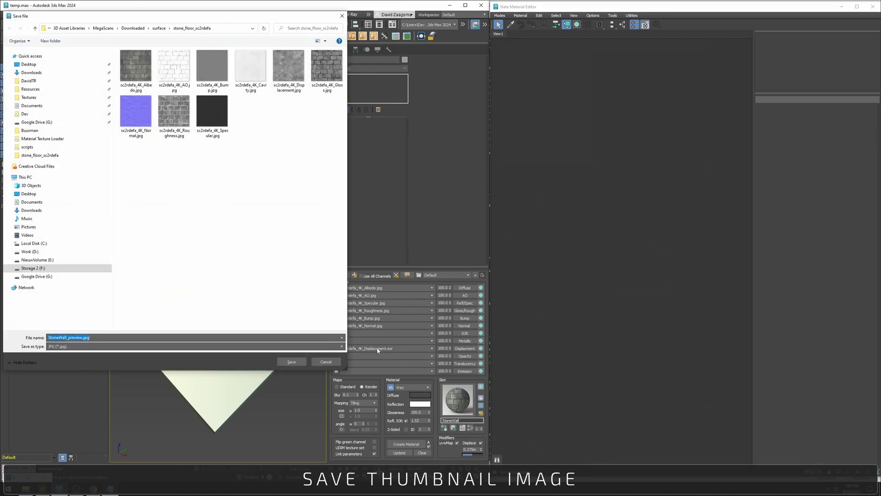
pyautogui.click(292, 362)
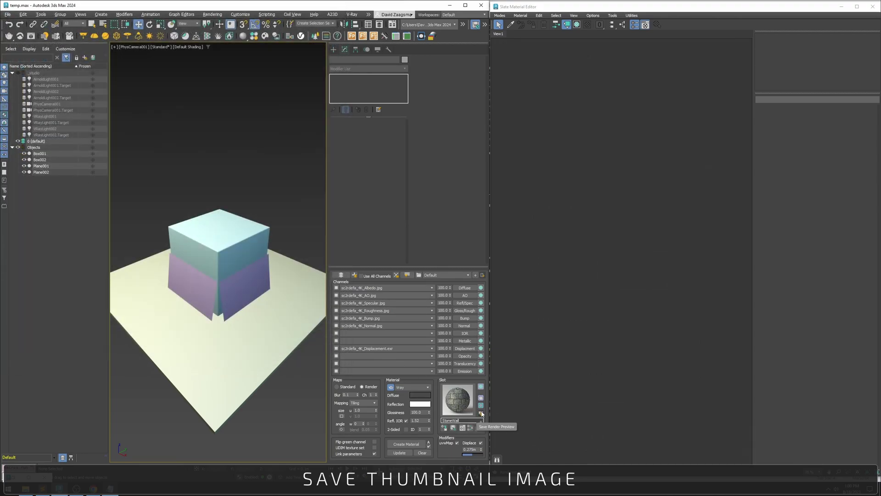
# - Set the StoneWall material's reflection colour to black
pyautogui.click(481, 414)
pyautogui.click(326, 362)
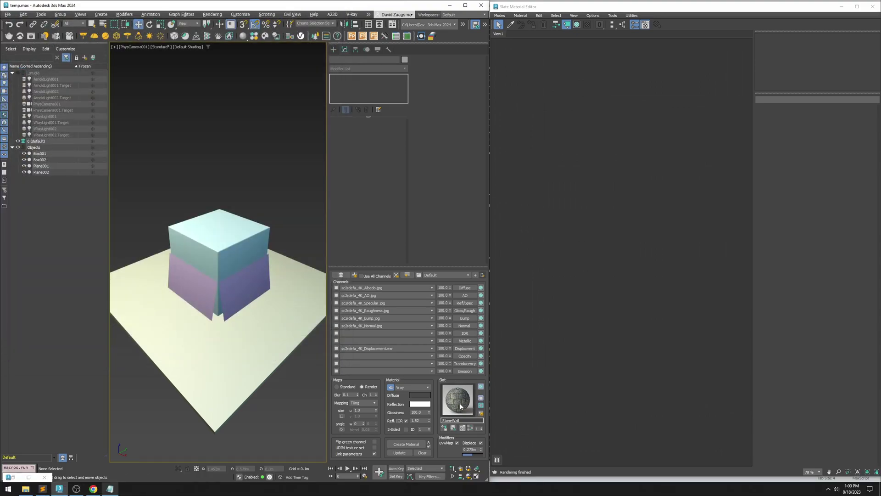
pyautogui.click(420, 404)
pyautogui.click(340, 152)
pyautogui.click(335, 191)
pyautogui.click(403, 453)
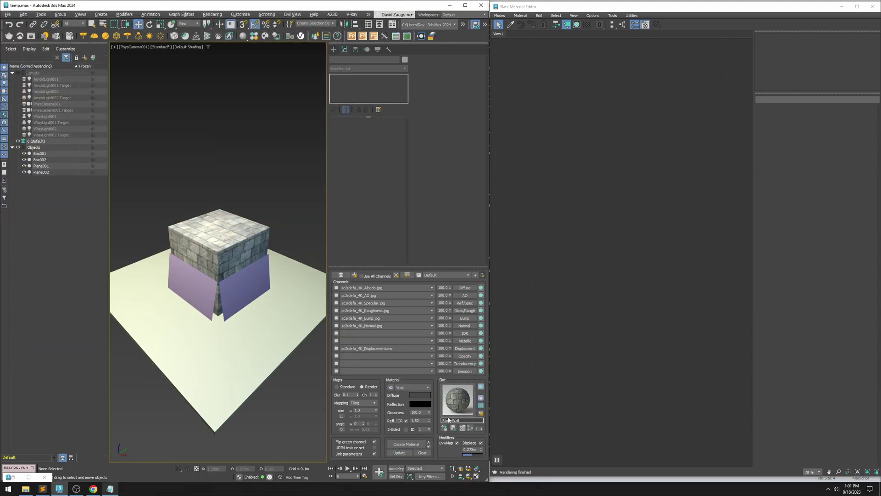
# - Rebuild StoneWall in Slate without Albedo, AO, Specular and Roughness, then re-enable Roughness and Specular
pyautogui.moveTo(458, 400); pyautogui.dragTo(622, 245)
pyautogui.click(681, 260)
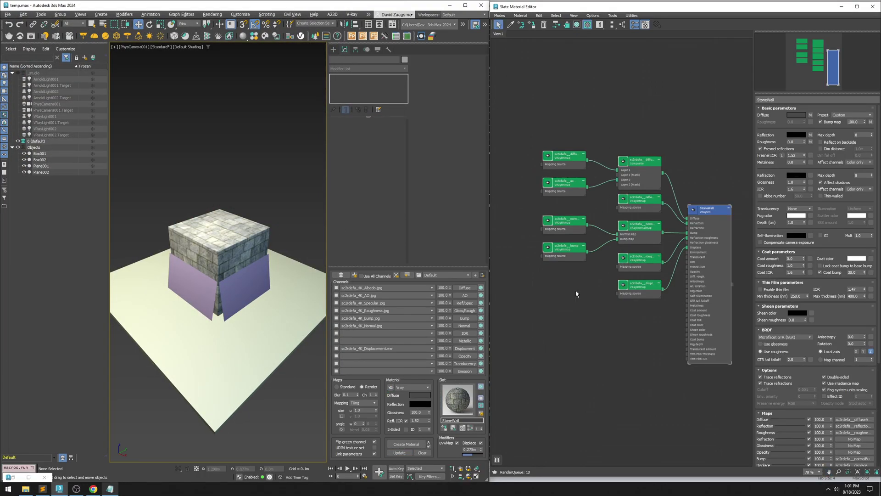
pyautogui.click(336, 288)
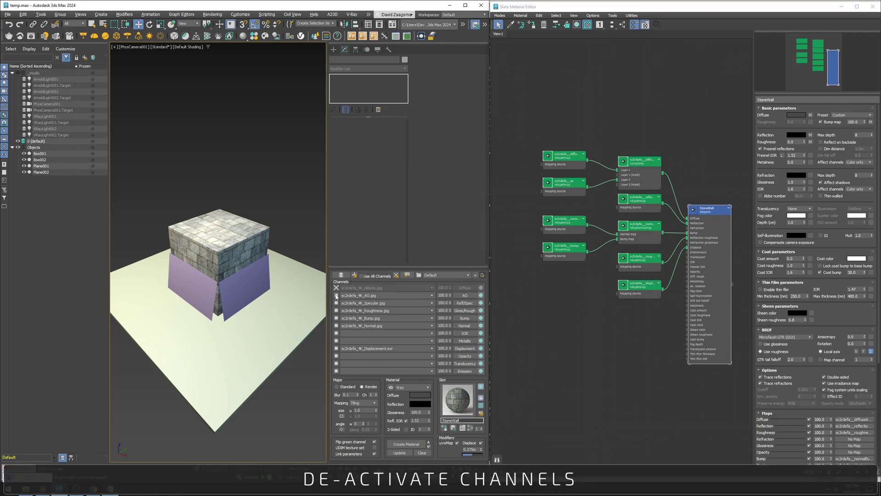
pyautogui.click(336, 295)
pyautogui.click(336, 303)
pyautogui.click(336, 311)
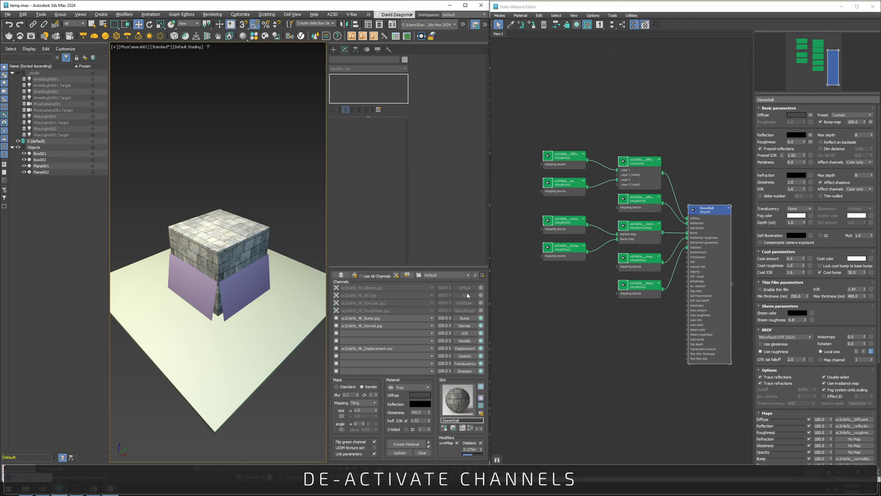
pyautogui.click(400, 454)
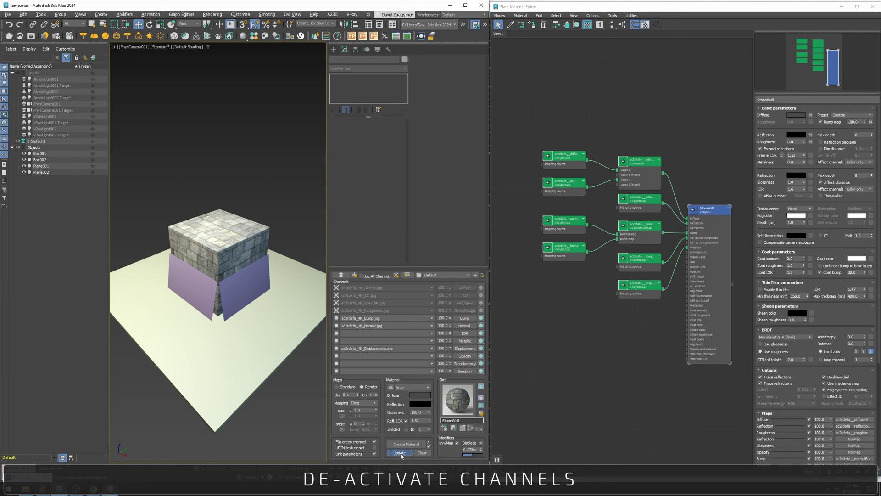
pyautogui.click(336, 310)
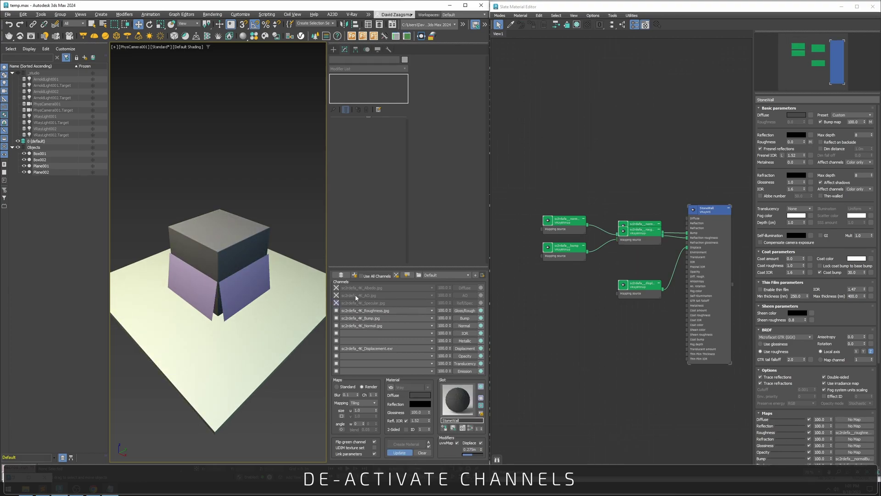
pyautogui.click(337, 303)
# - Leave AO enabled with Albedo off, and reposition the composite nodes in Slate
pyautogui.click(337, 295)
pyautogui.click(337, 288)
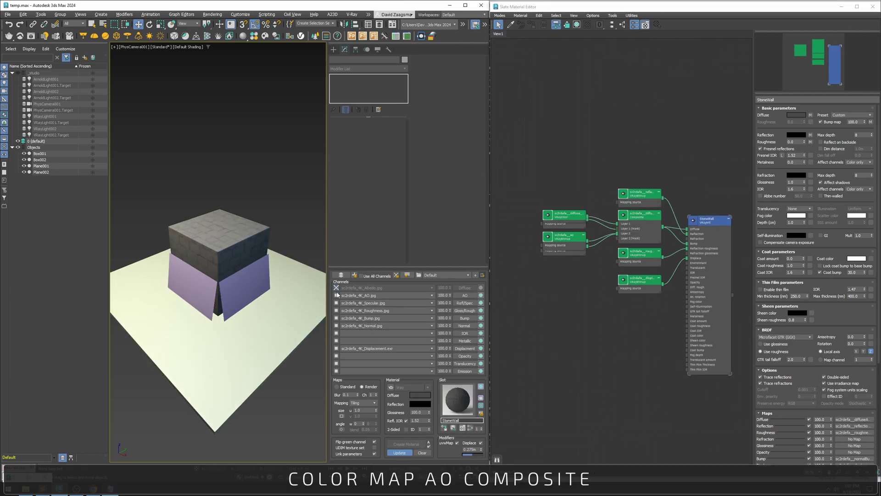
pyautogui.click(337, 288)
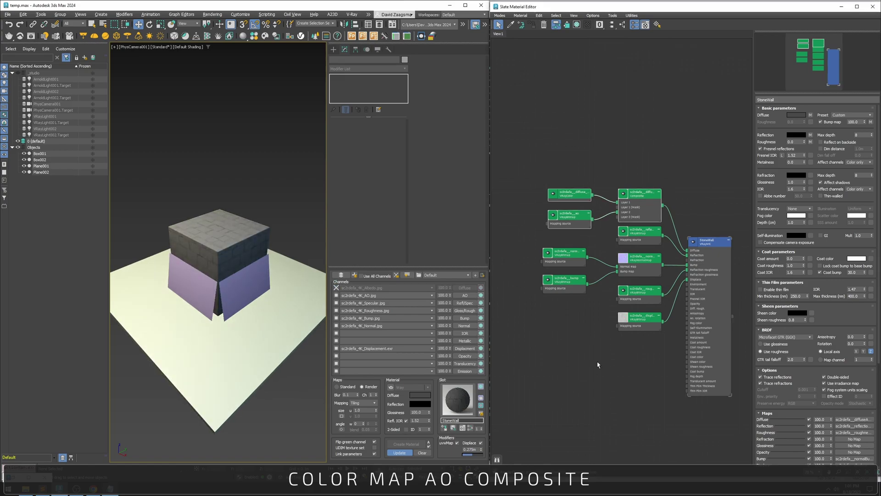
pyautogui.moveTo(643, 193); pyautogui.dragTo(637, 160)
pyautogui.click(634, 121)
# - Set the StoneWall diffuse colour to magenta
pyautogui.click(422, 396)
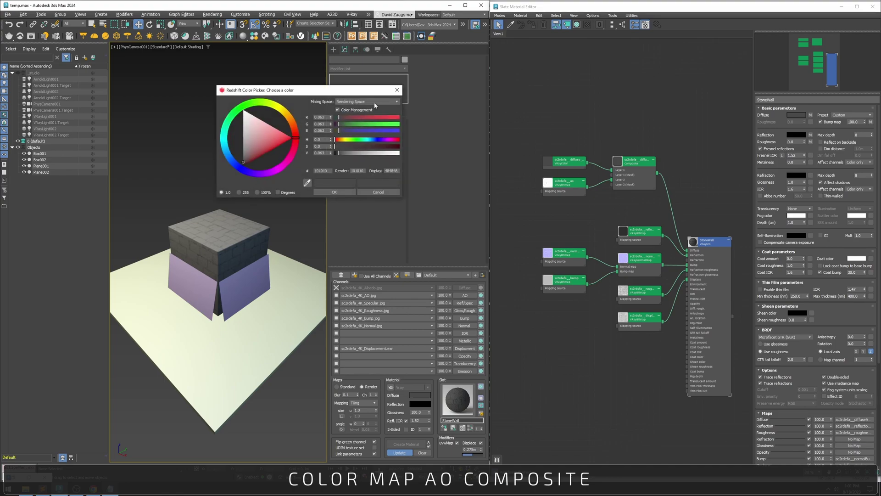
pyautogui.click(364, 118)
pyautogui.click(355, 131)
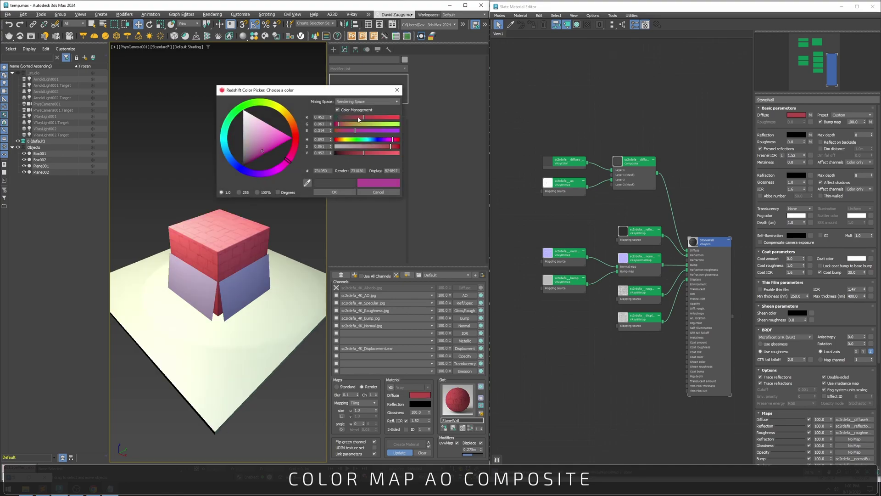
pyautogui.click(334, 192)
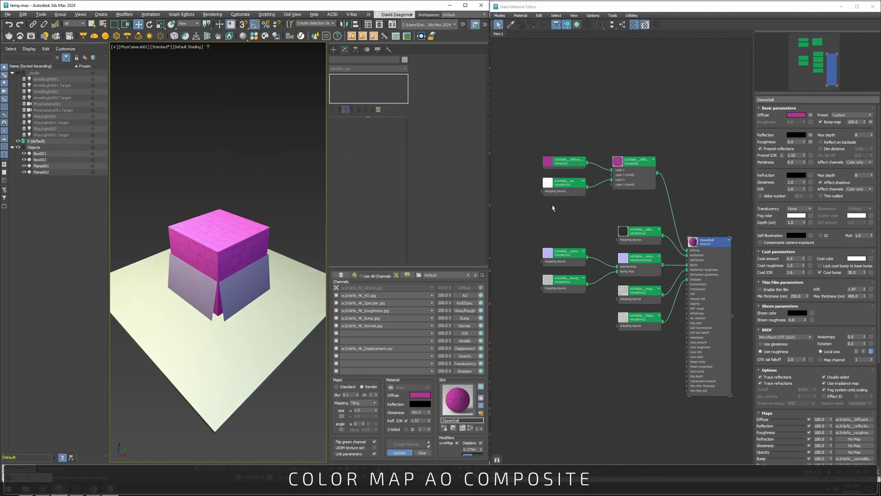
# - Create a PBR MetalRough material, then an Arnold Standard Surface material, from the sc2rdefa textures
pyautogui.click(412, 388)
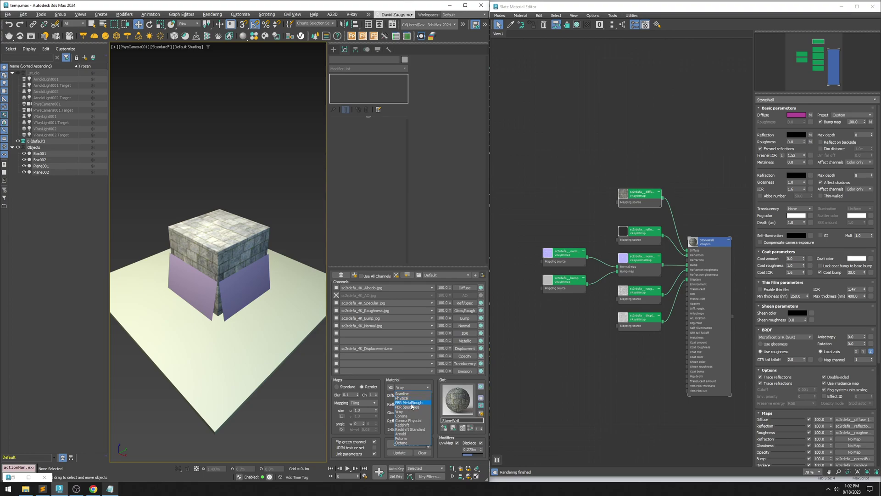
pyautogui.click(408, 402)
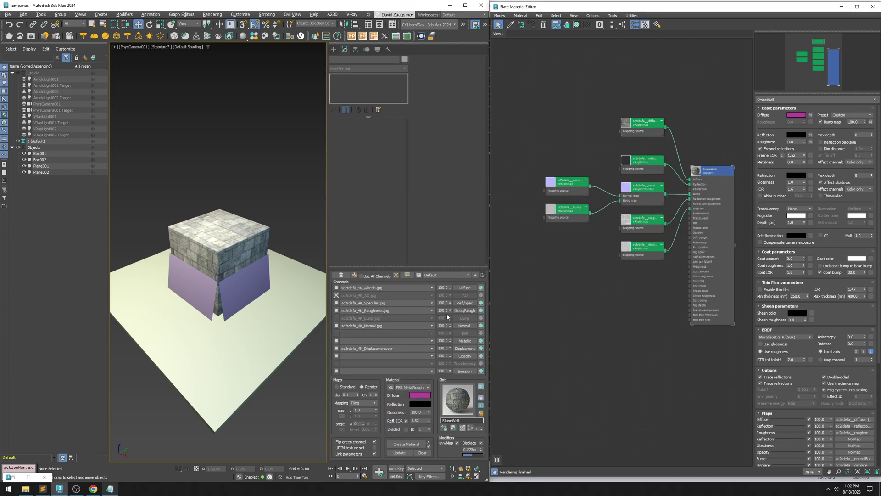
pyautogui.click(406, 444)
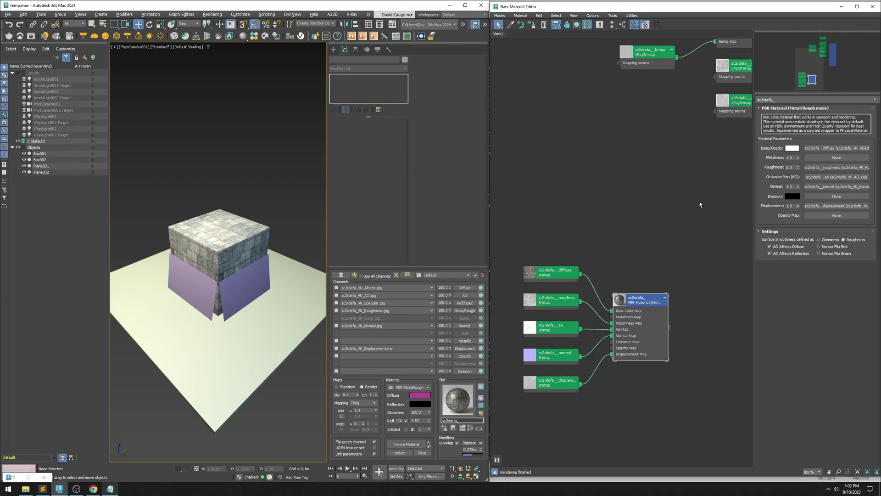
pyautogui.click(391, 388)
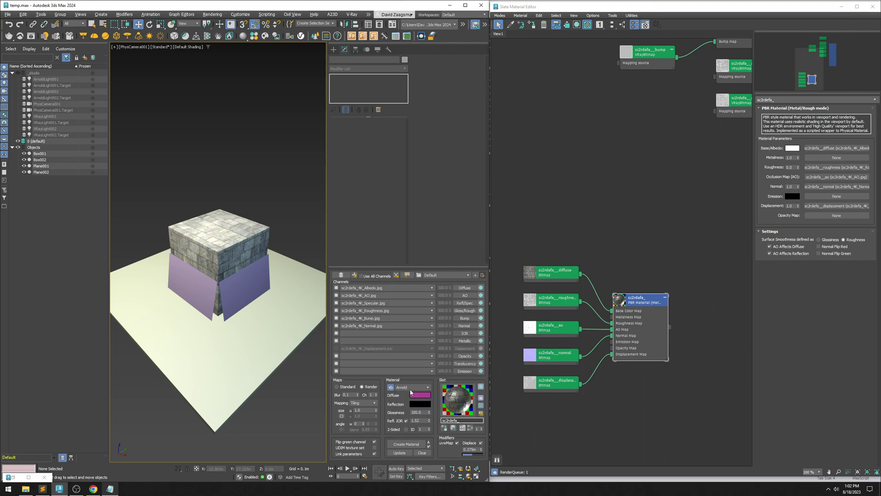
pyautogui.click(406, 444)
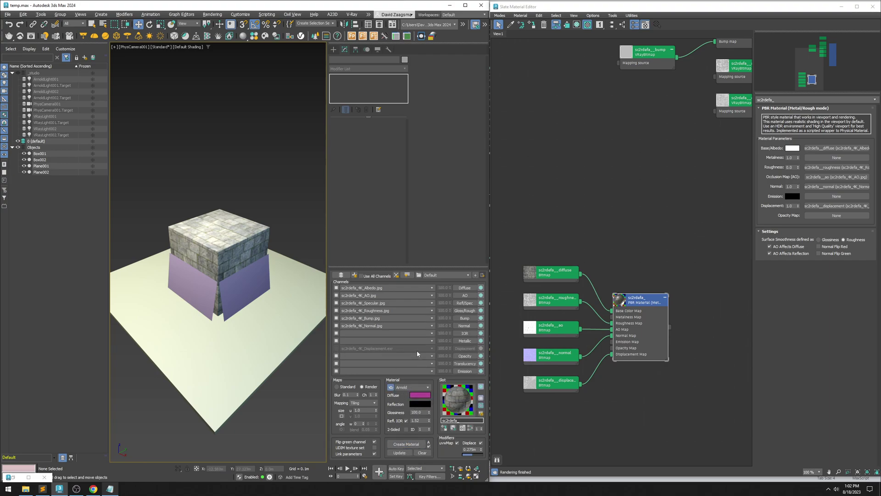
# - Add an Arnold Properties modifier to the box with displacement enabled
pyautogui.click(375, 68)
pyautogui.write('ar')
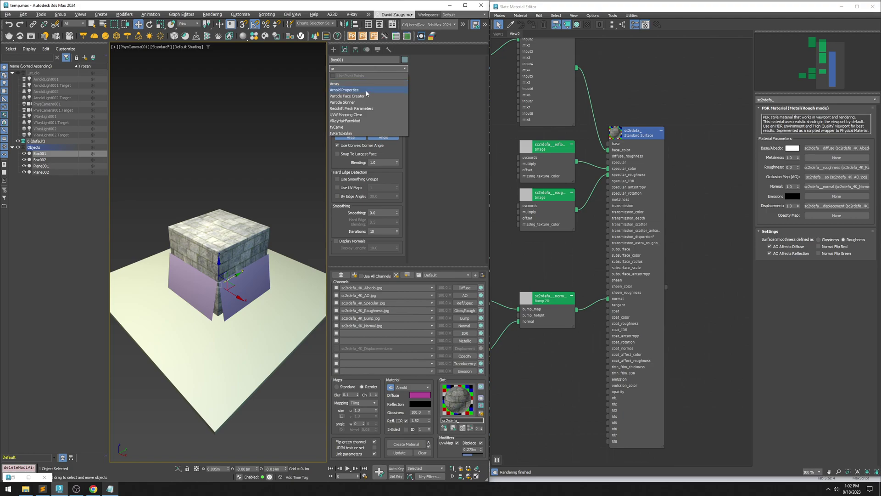
pyautogui.click(368, 90)
pyautogui.click(333, 138)
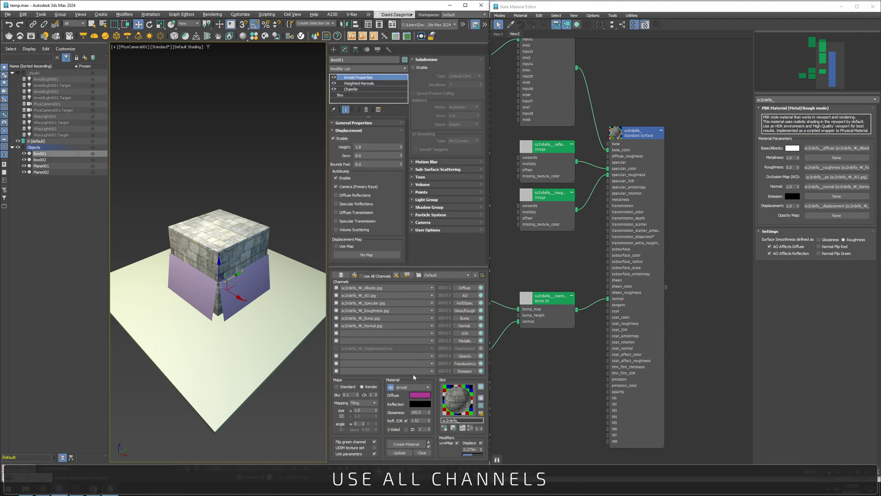
# - Delete the old material nodes and recreate the material using all channels including displacement
pyautogui.click(361, 276)
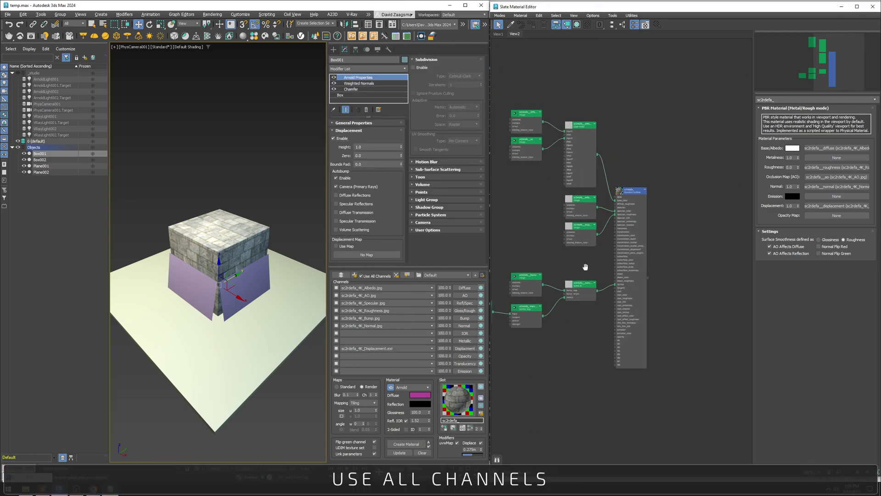
pyautogui.scroll(-1, 573, 216)
pyautogui.moveTo(514, 111); pyautogui.dragTo(632, 307)
pyautogui.press('Delete')
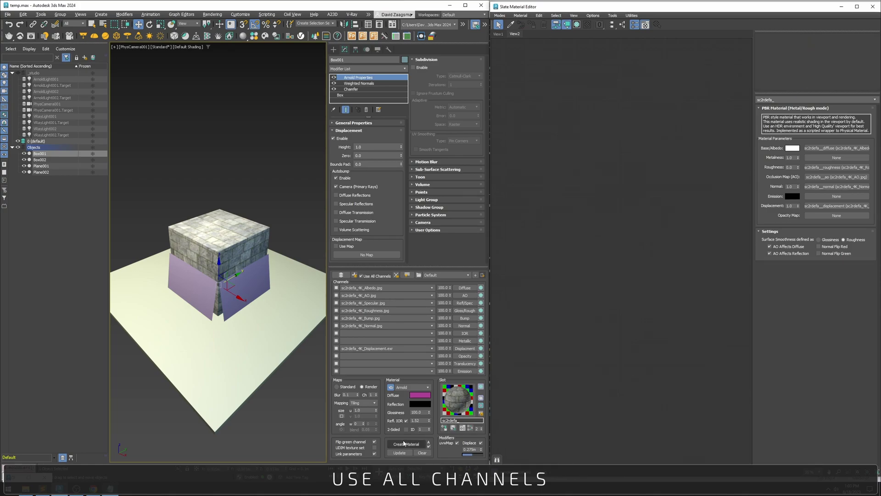
pyautogui.click(406, 443)
pyautogui.click(470, 428)
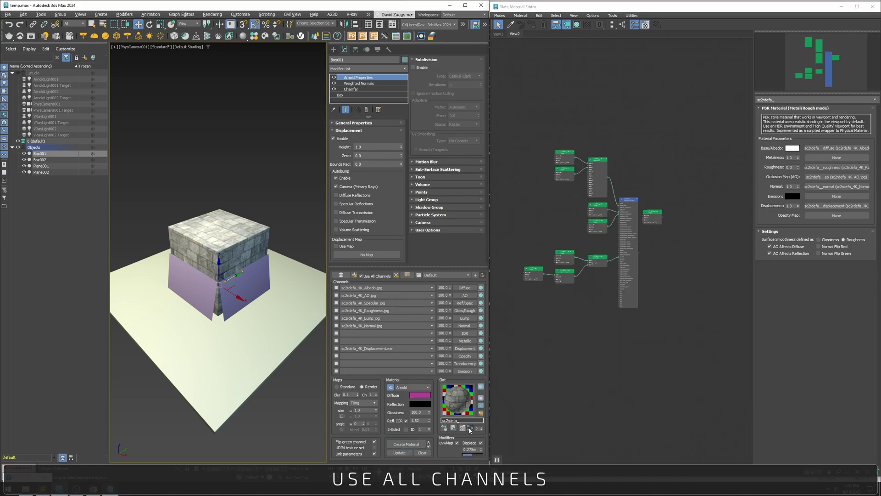
# - Connect the displacement map as an instance and arrange its node below the bump nodes
pyautogui.scroll(2, 636, 206)
pyautogui.moveTo(669, 215); pyautogui.dragTo(366, 255)
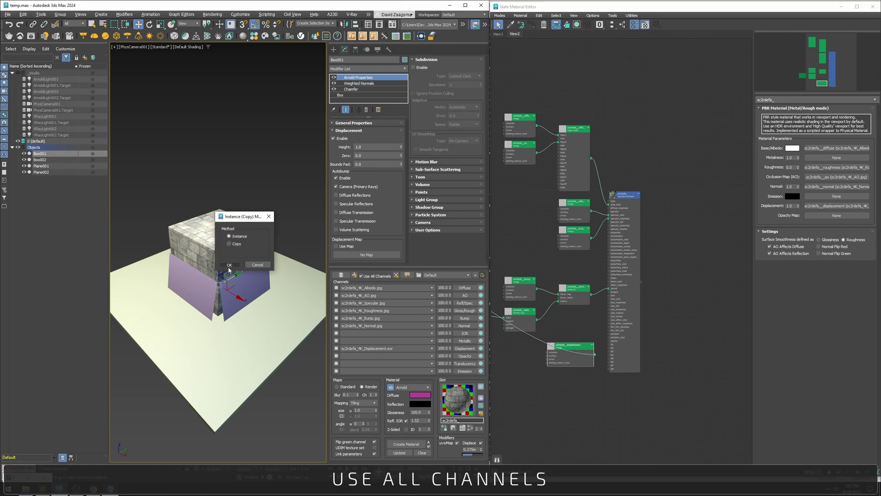
pyautogui.click(229, 265)
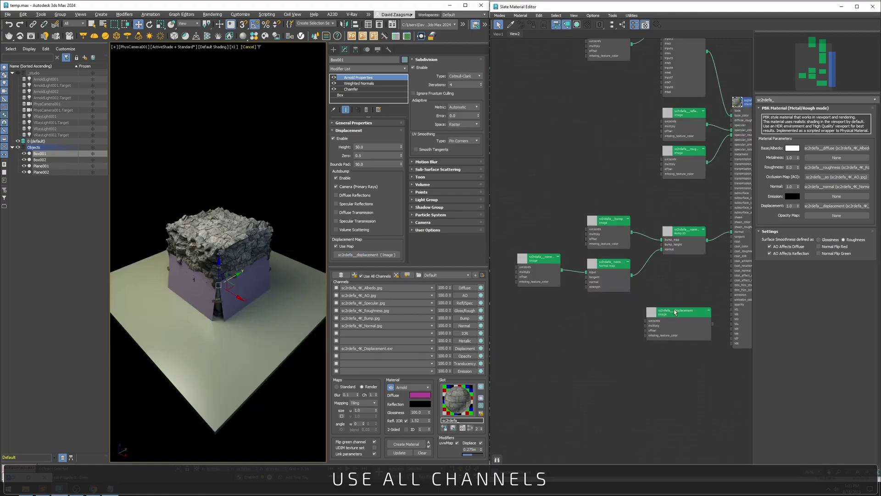
pyautogui.moveTo(682, 310); pyautogui.dragTo(549, 317)
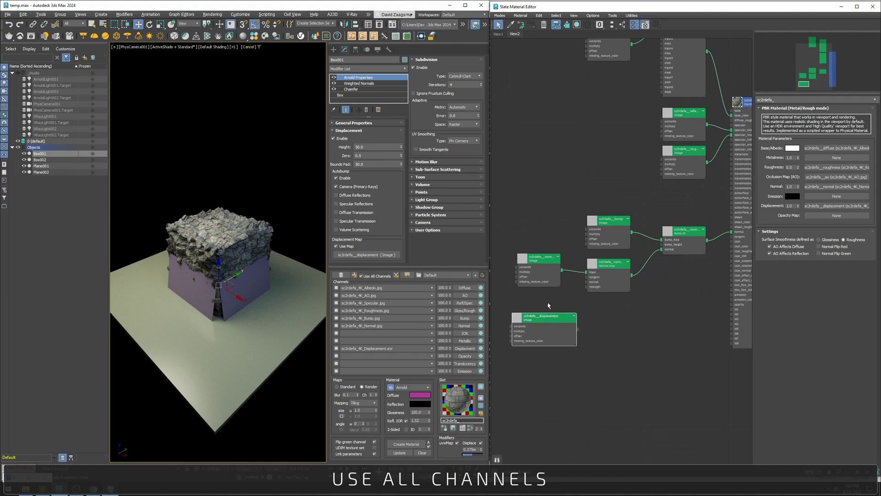
pyautogui.moveTo(548, 305); pyautogui.dragTo(599, 296, button='middle')
# - Tile the normal and displacement image maps with Scale U 2 and Scale V 4
pyautogui.moveTo(560, 213); pyautogui.dragTo(605, 404)
pyautogui.rightClick(599, 310)
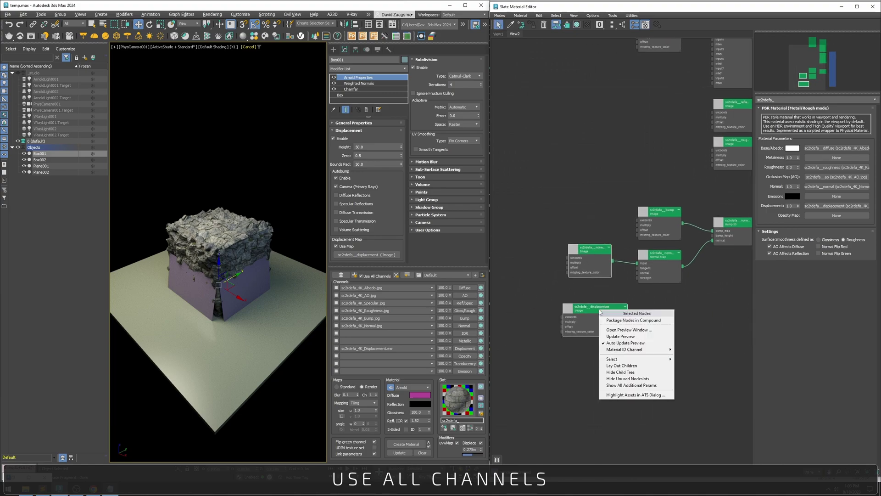
pyautogui.click(644, 385)
pyautogui.scroll(2, 629, 200)
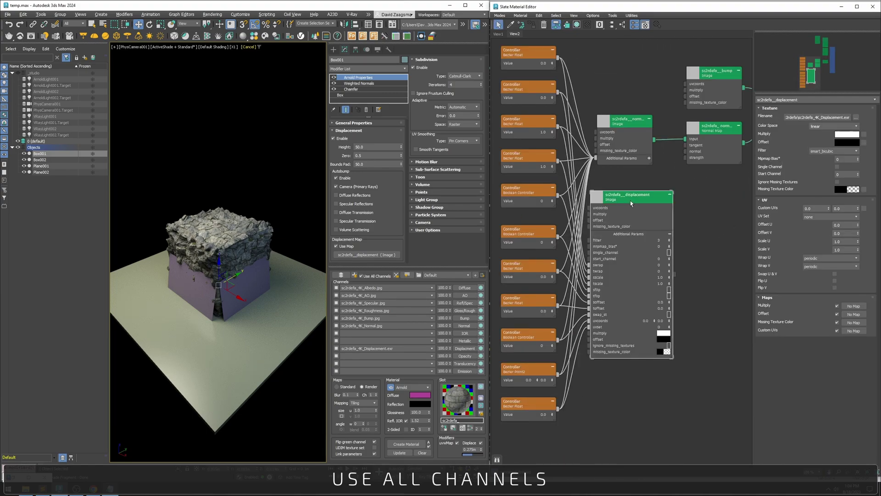
pyautogui.write('2')
pyautogui.press('Tab')
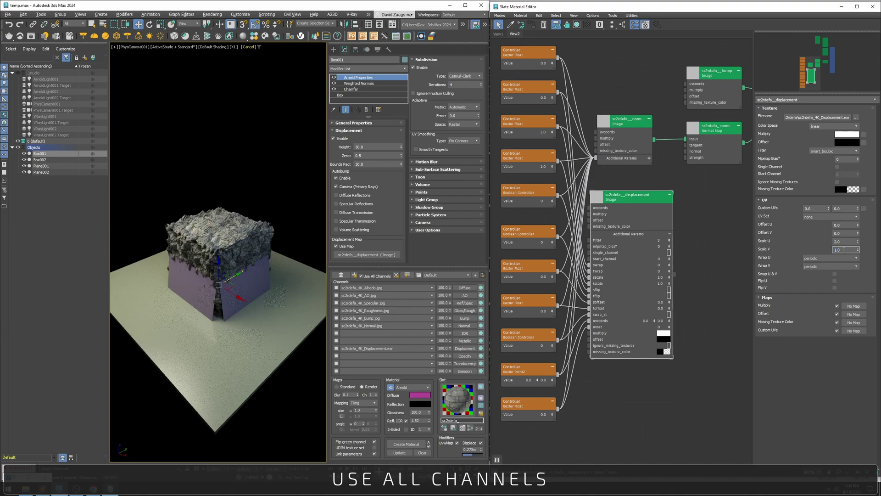
pyautogui.write('4')
pyautogui.press('Tab')
pyautogui.moveTo(370, 148); pyautogui.dragTo(320, 149)
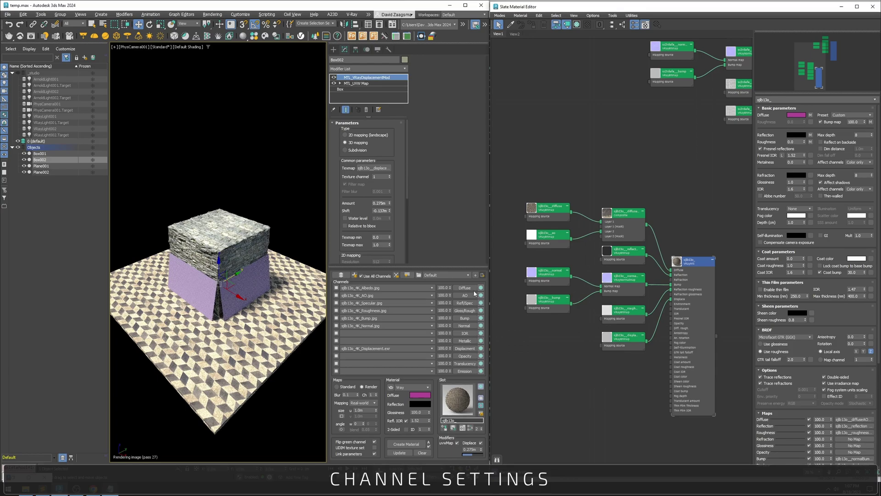
# - Set the diffuse channel's Gamma Input to 4, making its inverse gamma 0.25
pyautogui.click(469, 289)
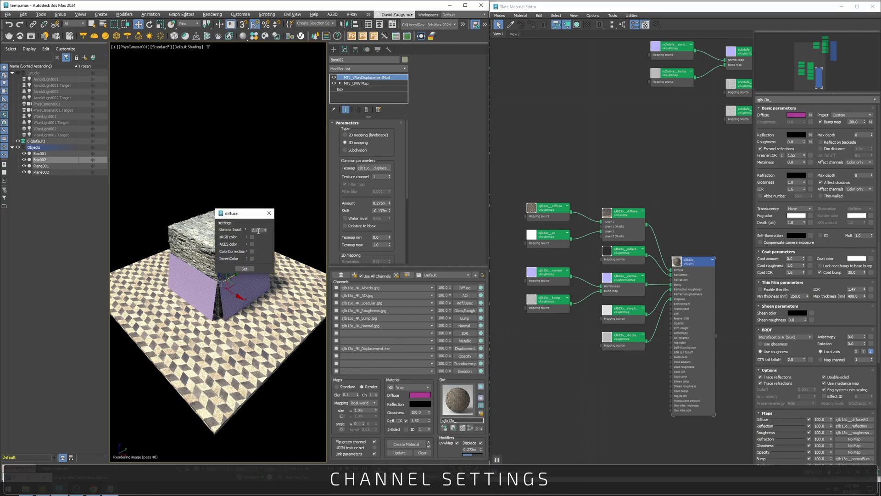
pyautogui.click(244, 269)
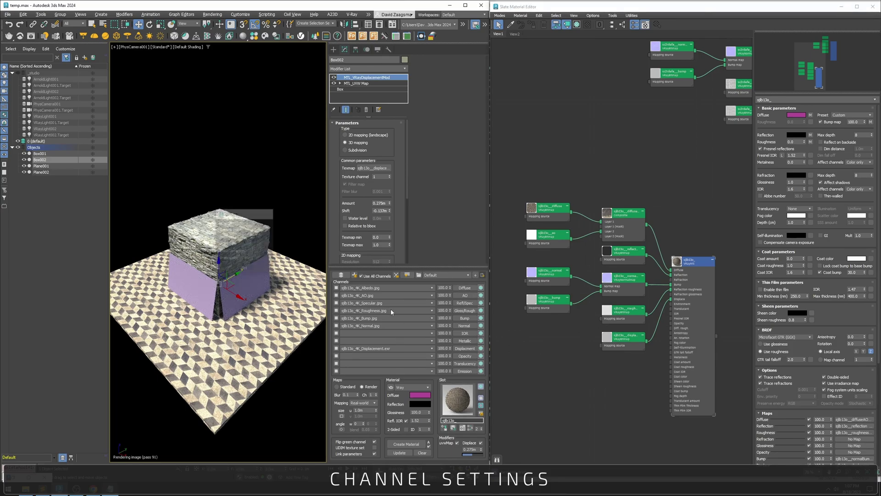
pyautogui.click(465, 326)
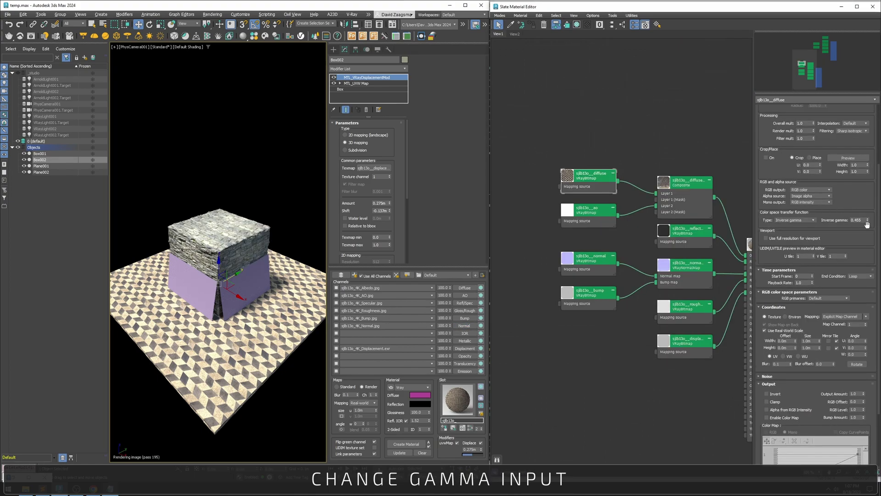
pyautogui.click(464, 287)
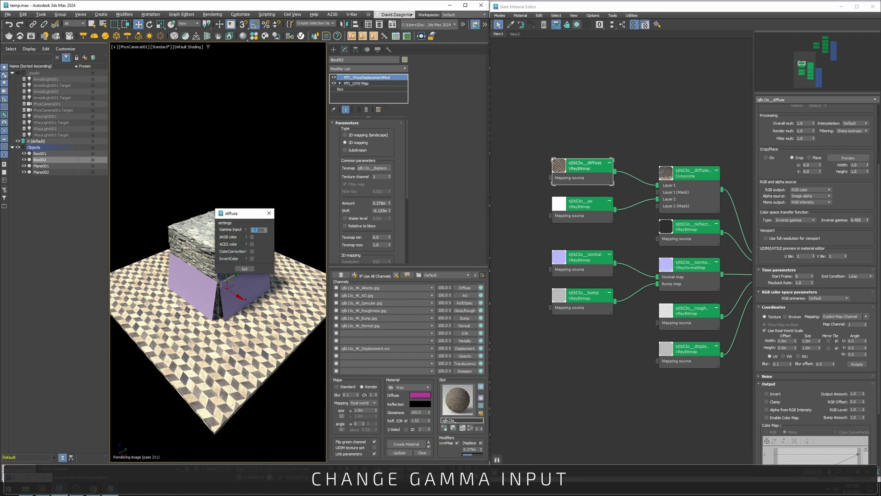
pyautogui.click(245, 270)
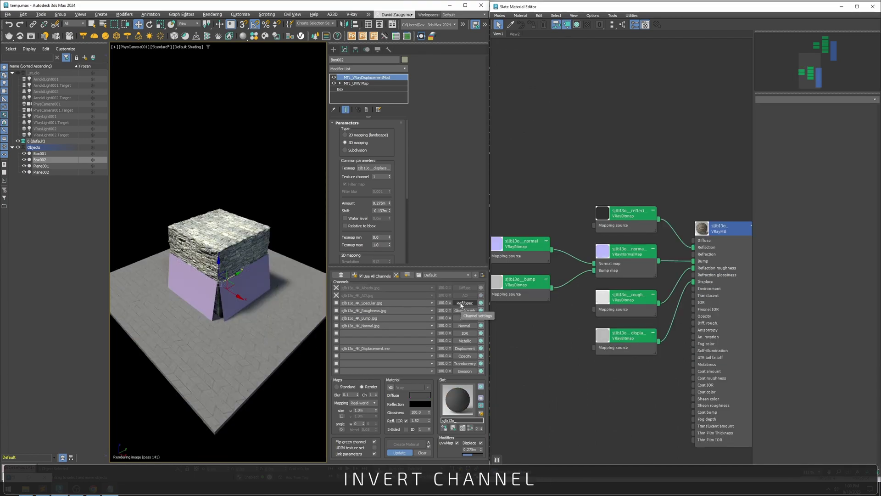
# - Enable InvertColor on the Refl/Spec channel so the reflection map turns white
pyautogui.click(461, 304)
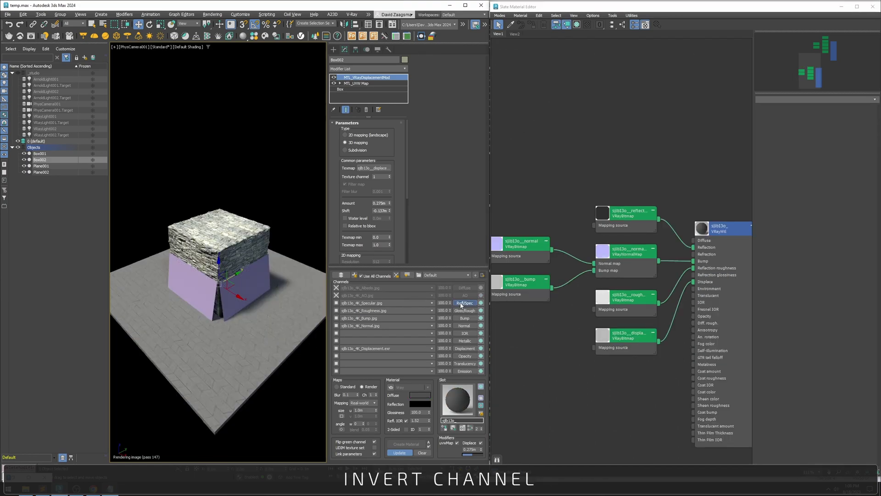
pyautogui.click(252, 258)
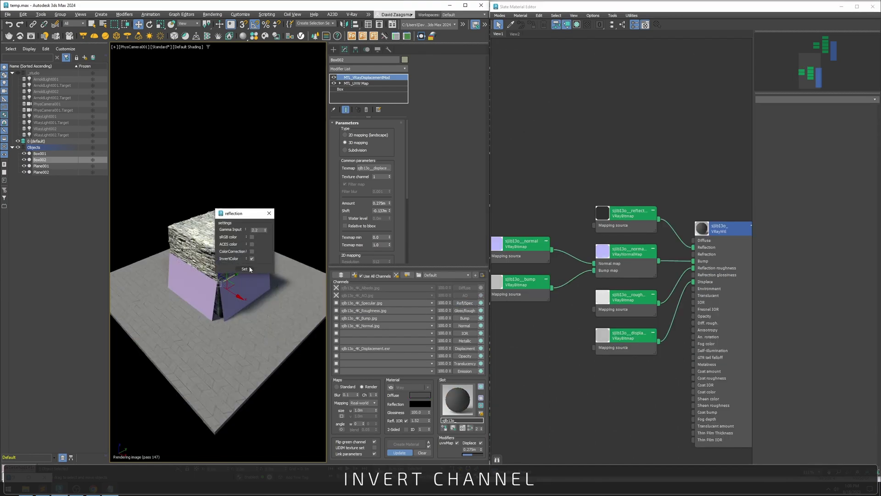
pyautogui.click(245, 268)
# - Apply the Gloss/Rough channel settings and bring up the roughness bitmap's Output parameters
pyautogui.click(465, 311)
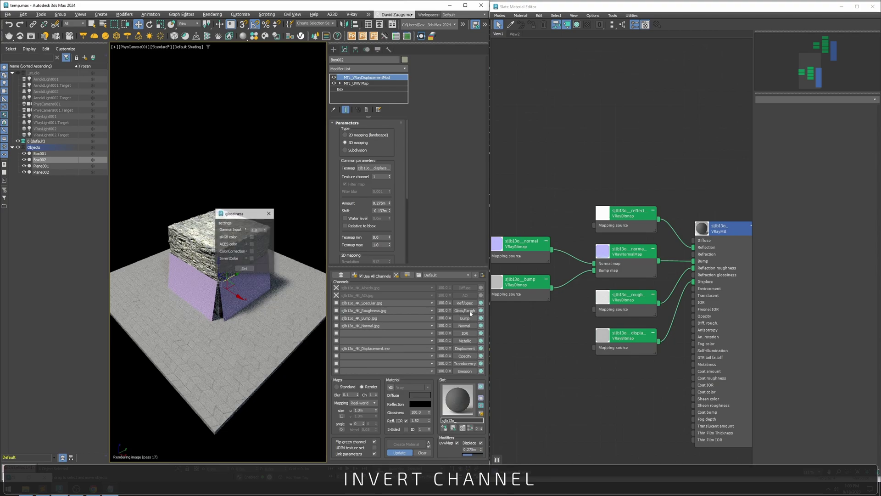
pyautogui.click(250, 268)
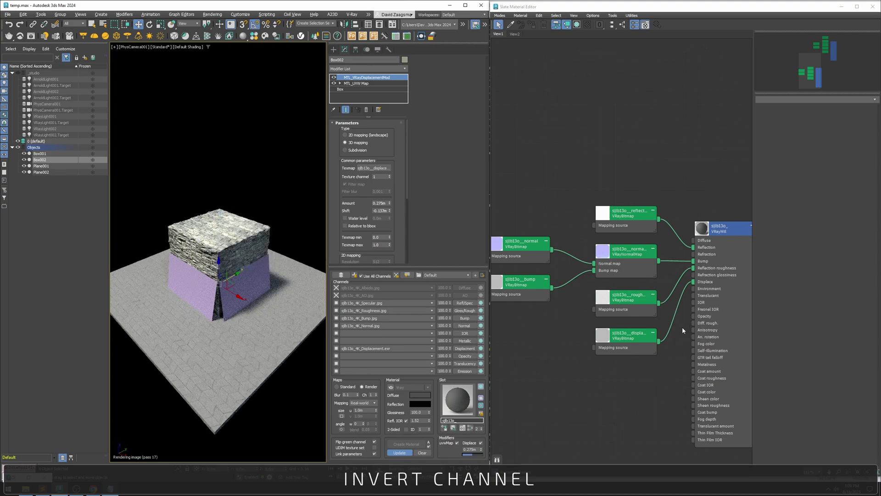
pyautogui.doubleClick(635, 294)
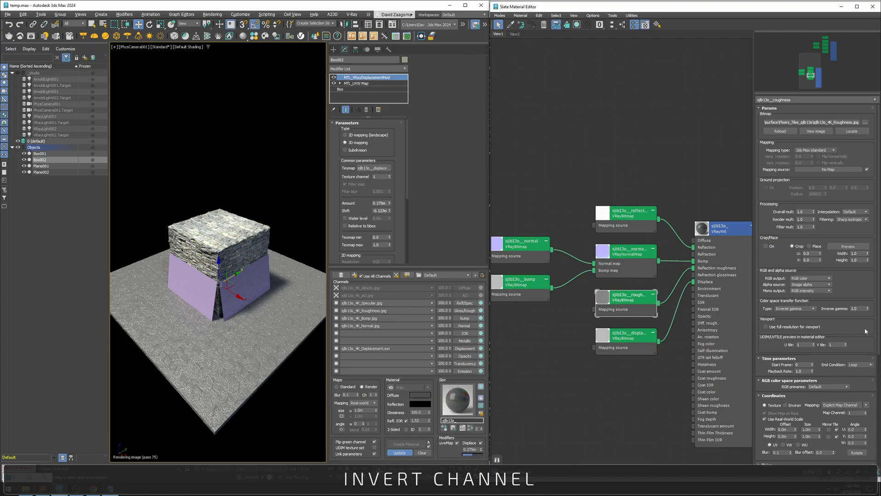
pyautogui.moveTo(865, 330); pyautogui.dragTo(864, 150)
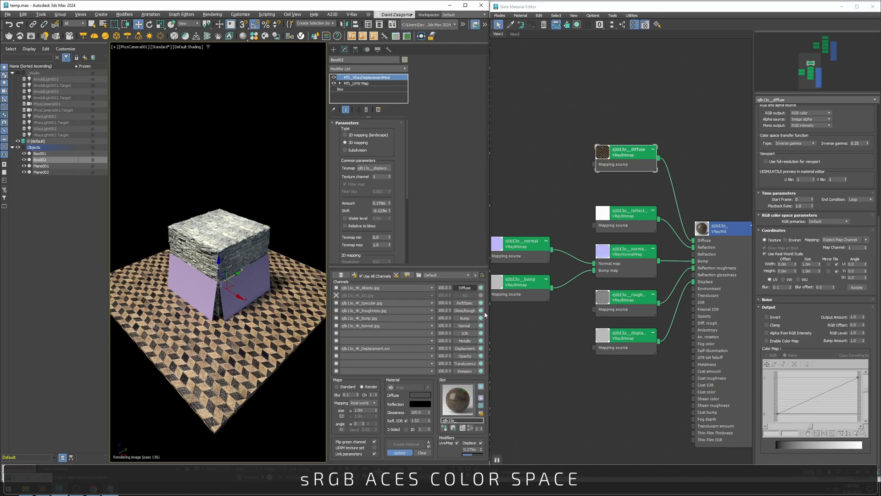
# - Give the diffuse texture an sRGB transfer function with ACEScg primaries via ACES color
pyautogui.click(464, 287)
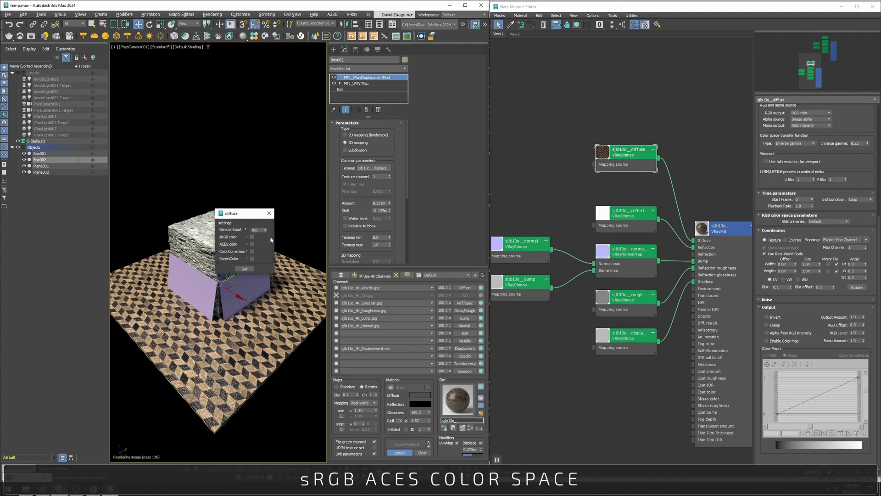
pyautogui.click(244, 269)
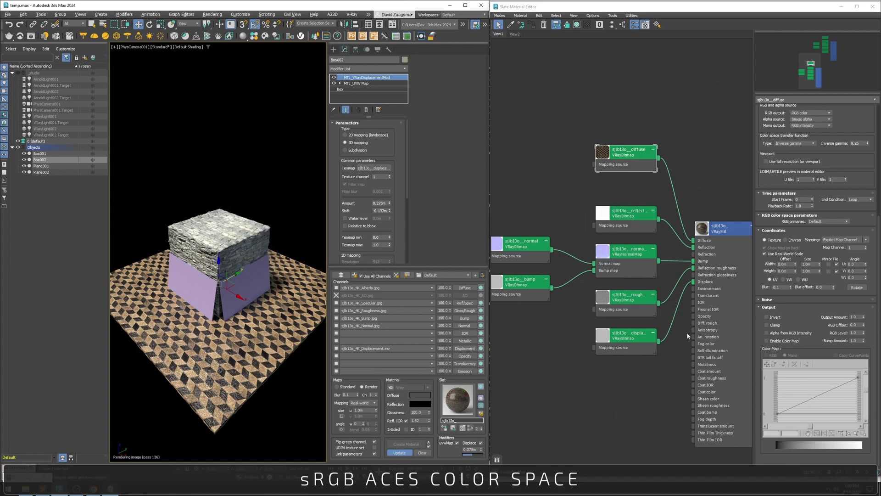
pyautogui.click(796, 143)
pyautogui.click(791, 148)
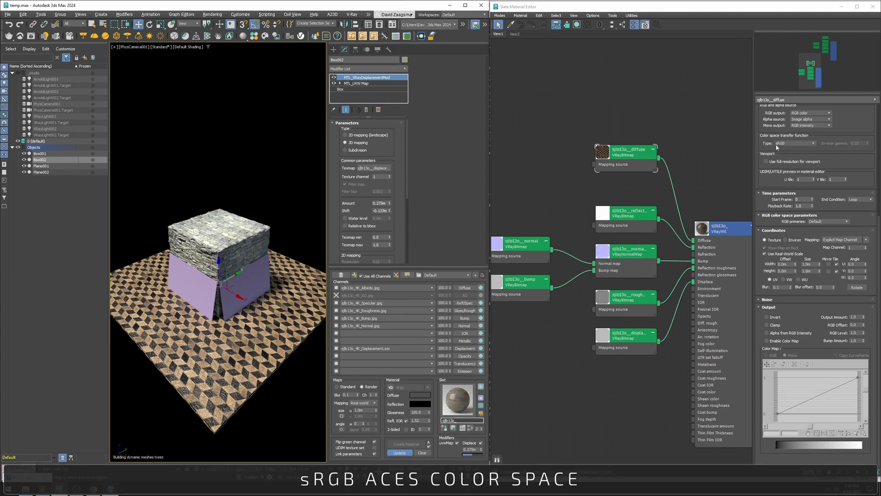
pyautogui.click(825, 221)
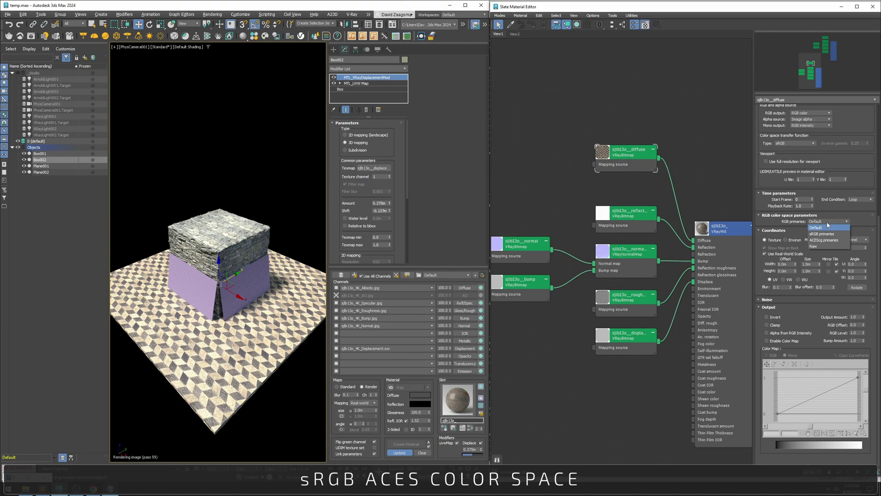
pyautogui.click(827, 224)
pyautogui.click(465, 288)
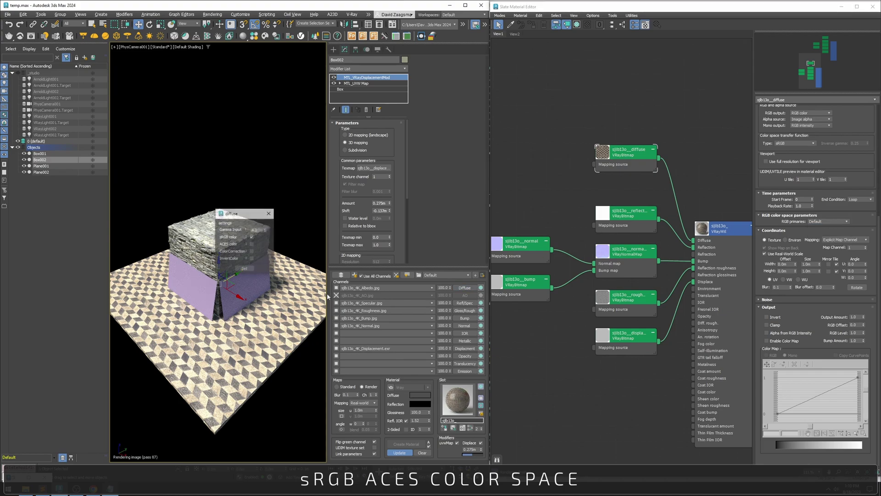
pyautogui.click(244, 270)
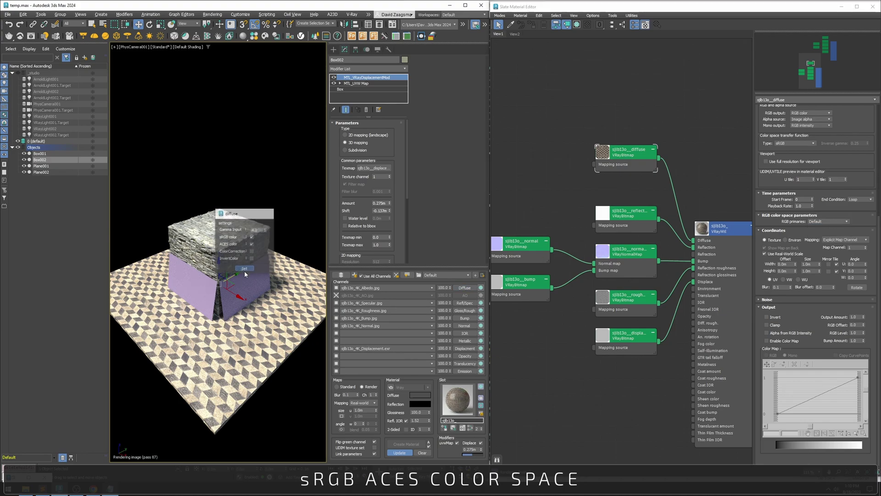
# - Enable ColorCorrection on the Diffuse channel to add a Color Correction node
pyautogui.click(470, 288)
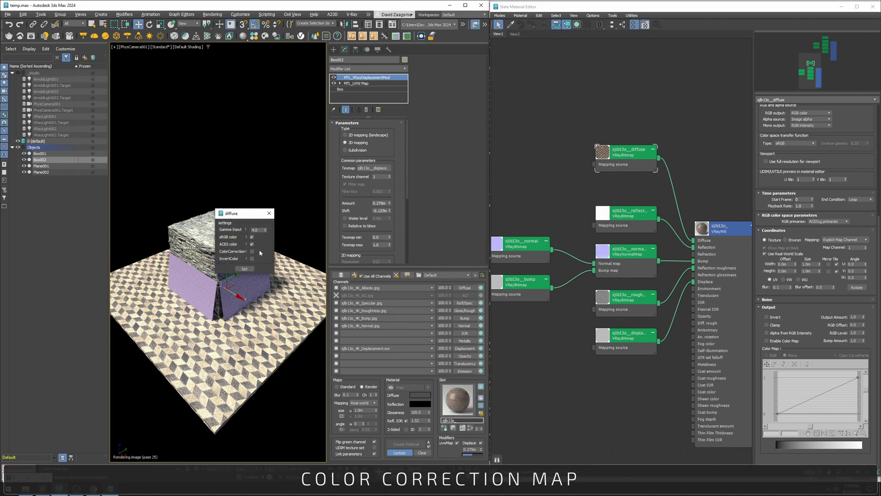
pyautogui.click(250, 269)
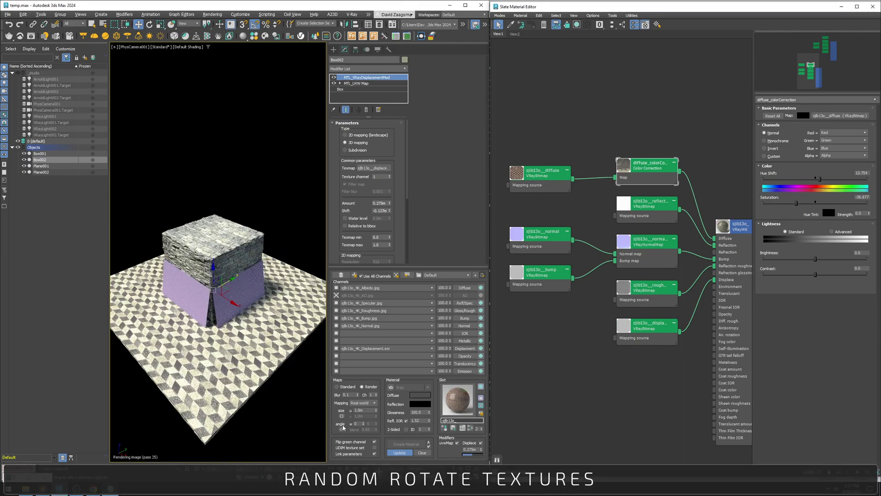
# - Rotate the floor textures to 45° and enable random rotation, adjusting its angle value
pyautogui.moveTo(360, 425); pyautogui.dragTo(343, 425)
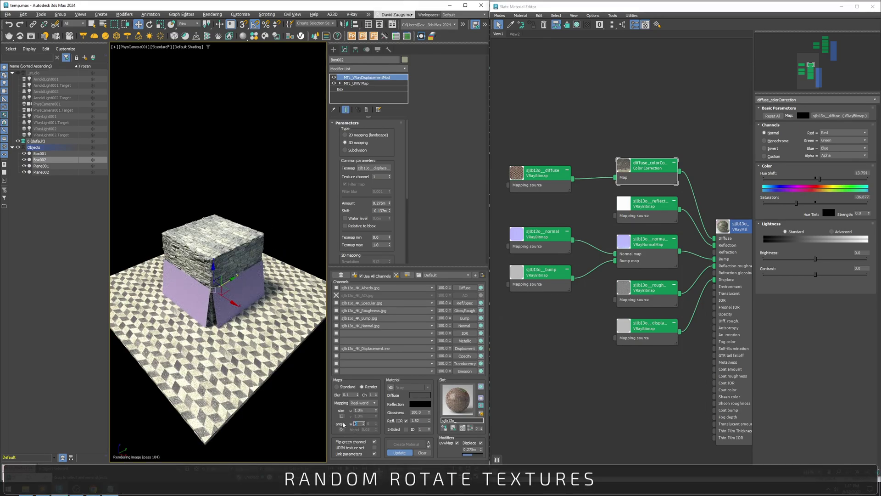
pyautogui.press('Return')
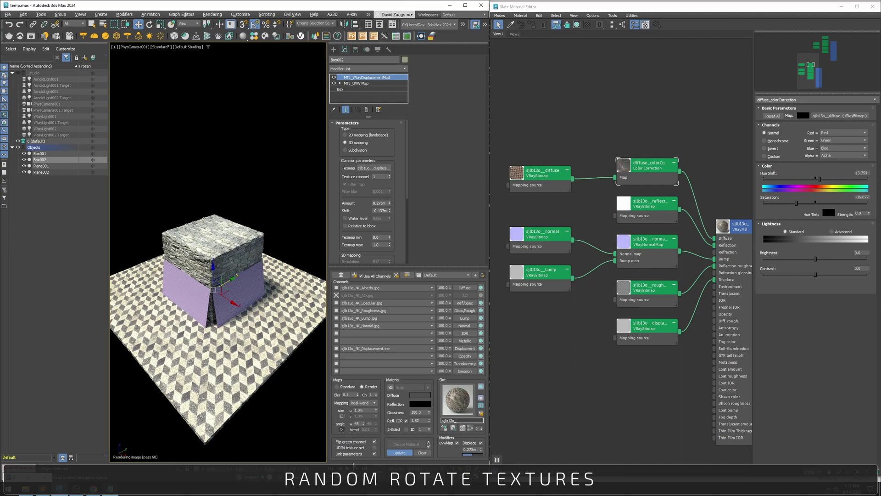
pyautogui.click(342, 429)
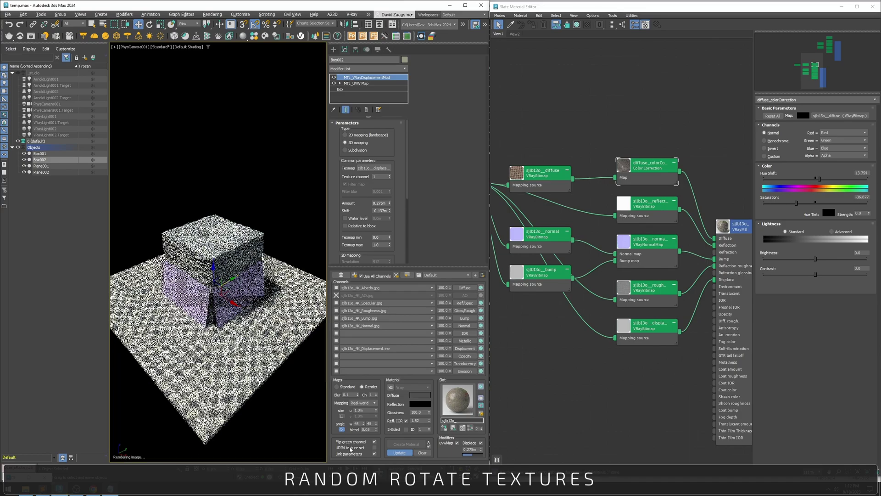
pyautogui.click(376, 423)
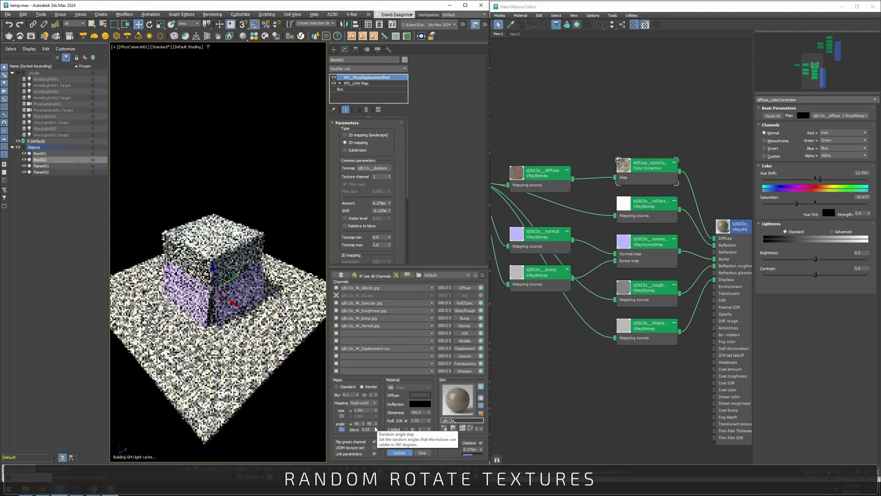
pyautogui.doubleClick(370, 423)
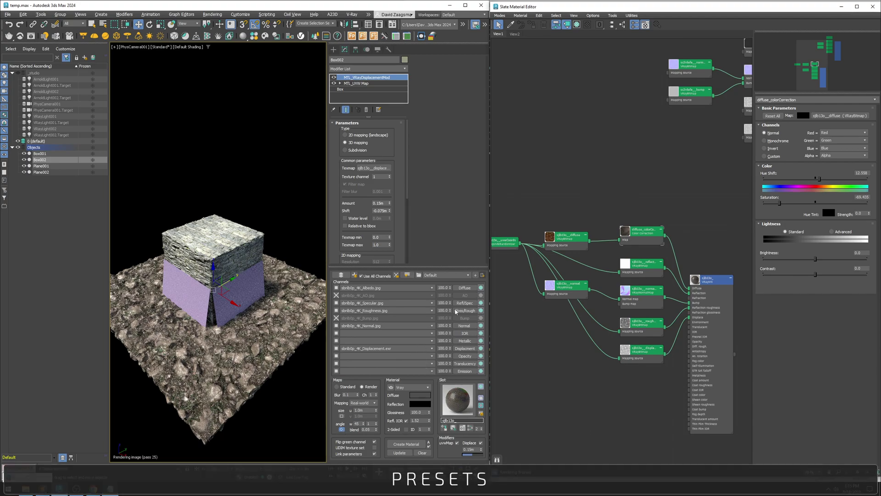
# - Save the current loader settings as a new preset named Basic_Random
pyautogui.click(477, 277)
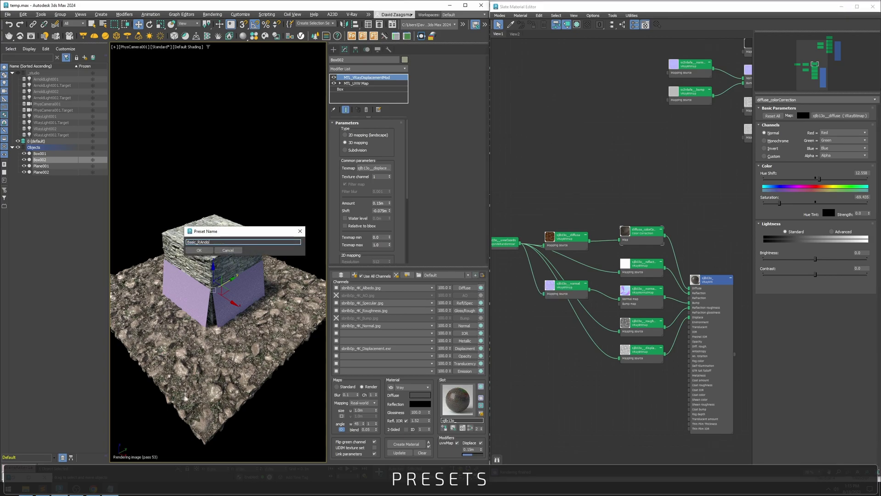
pyautogui.write('Basic_Random')
pyautogui.click(208, 250)
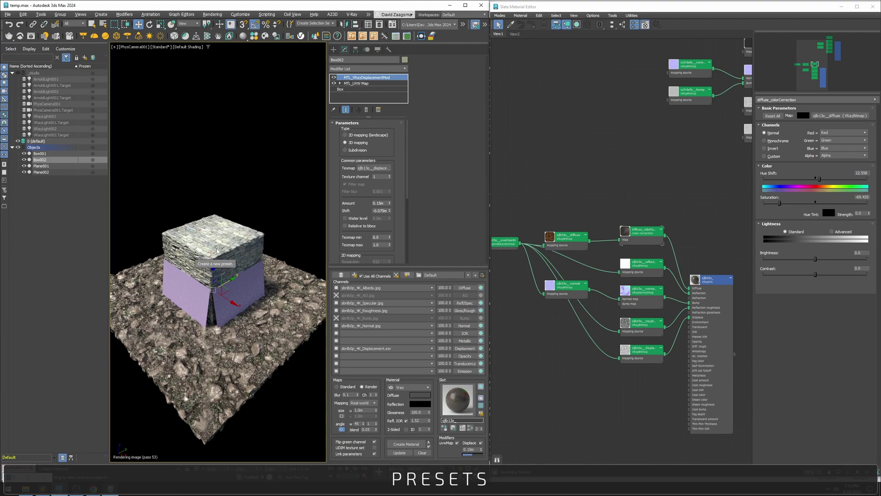
# - Load the Default preset, then switch back to the Basic_Random preset
pyautogui.click(443, 275)
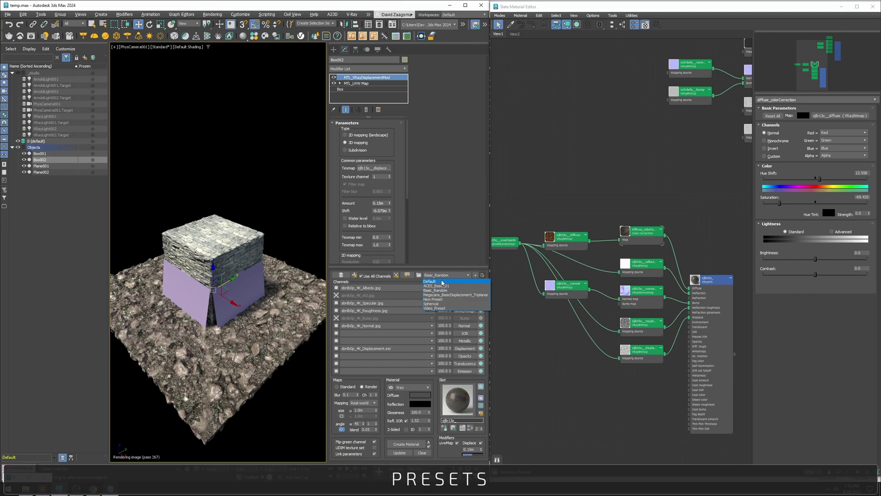
pyautogui.click(429, 281)
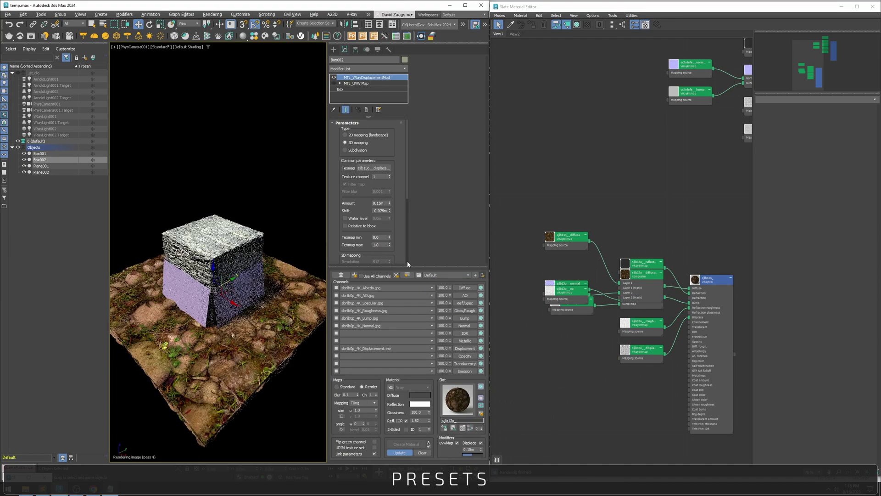
pyautogui.click(452, 276)
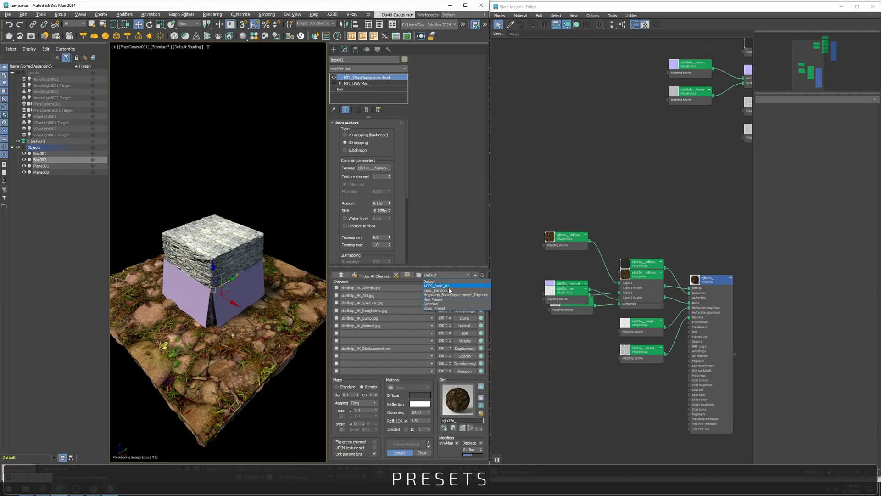
pyautogui.click(455, 291)
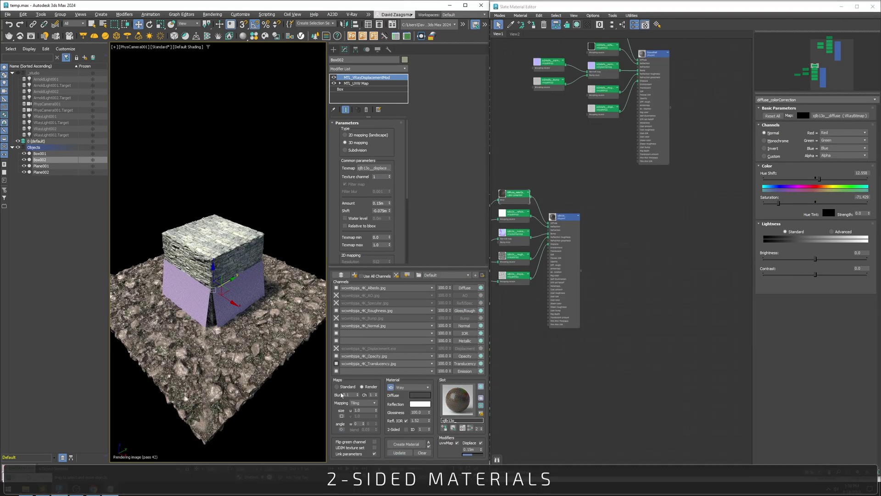
# - Create a material from the leaf textures and add it to Slate as an instance
pyautogui.click(414, 443)
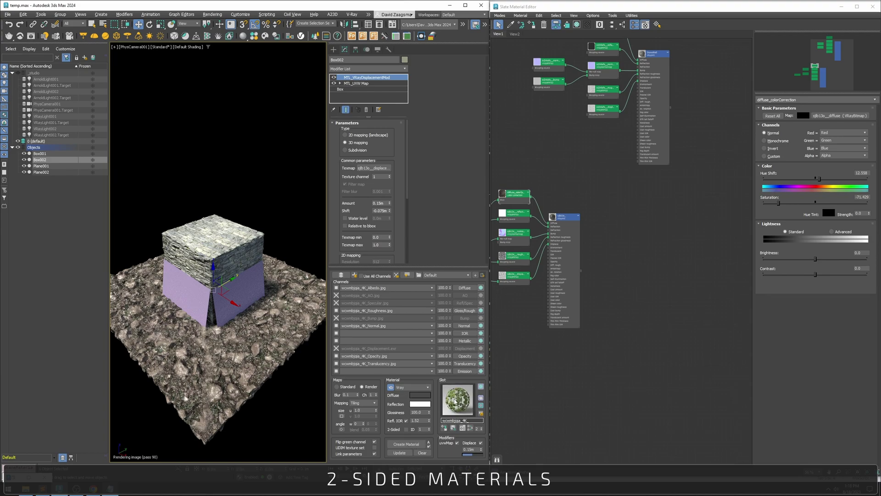
pyautogui.moveTo(456, 401); pyautogui.dragTo(688, 292)
pyautogui.click(677, 263)
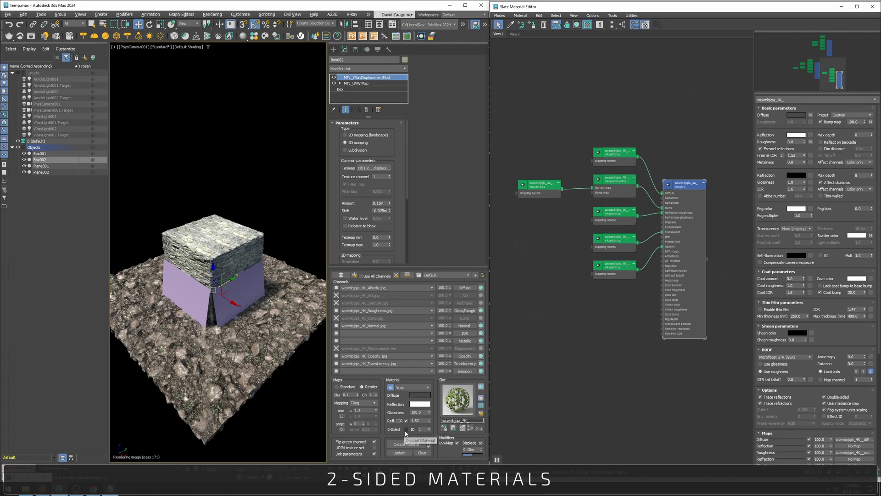
# - Create a 2-Sided leaf material and apply the VRay2SidedMtl to Plane002
pyautogui.click(406, 430)
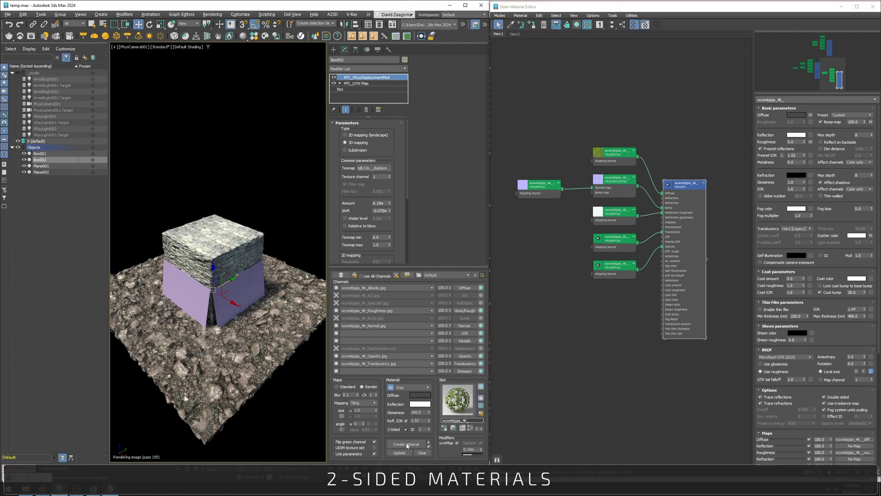
pyautogui.click(407, 444)
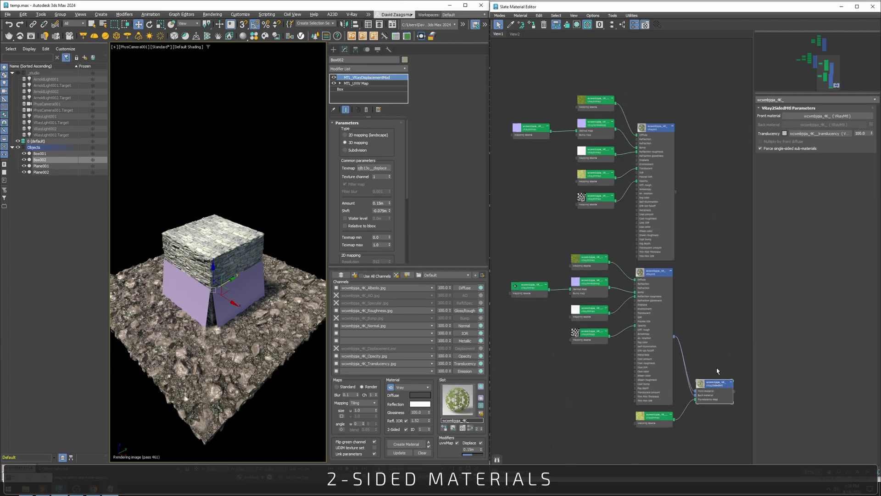
pyautogui.moveTo(633, 118); pyautogui.dragTo(723, 396)
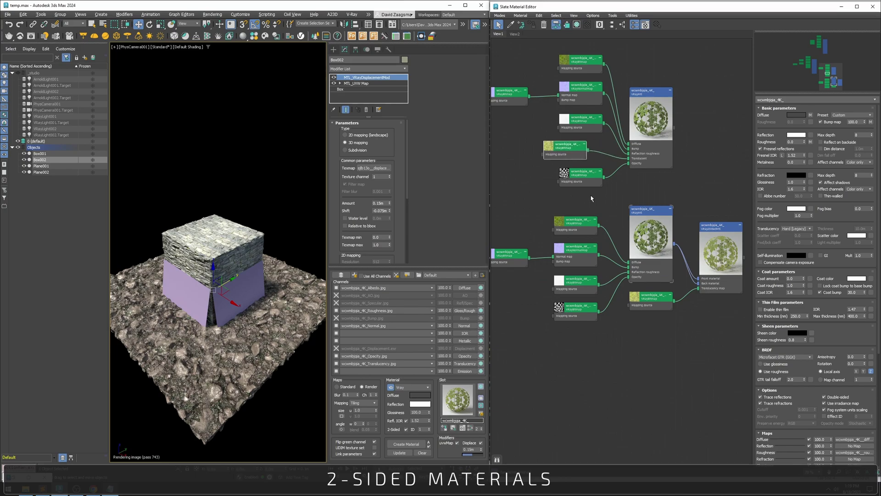
pyautogui.click(655, 300)
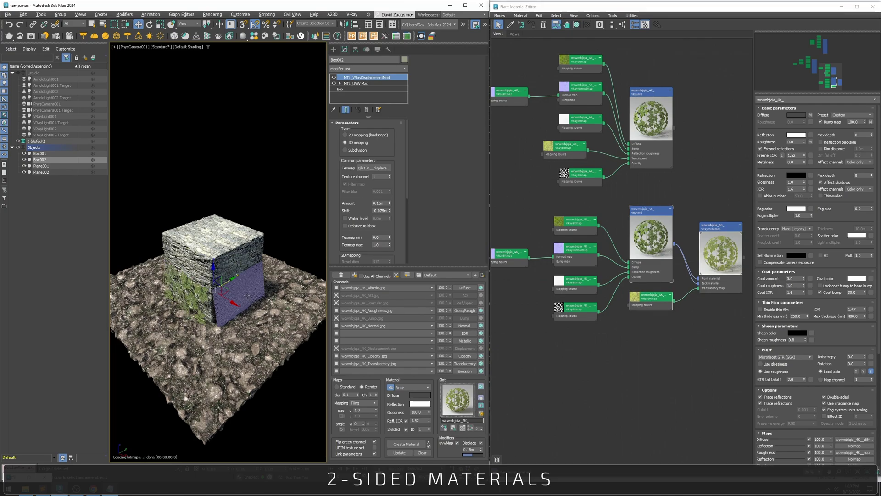
pyautogui.moveTo(458, 400); pyautogui.dragTo(252, 283)
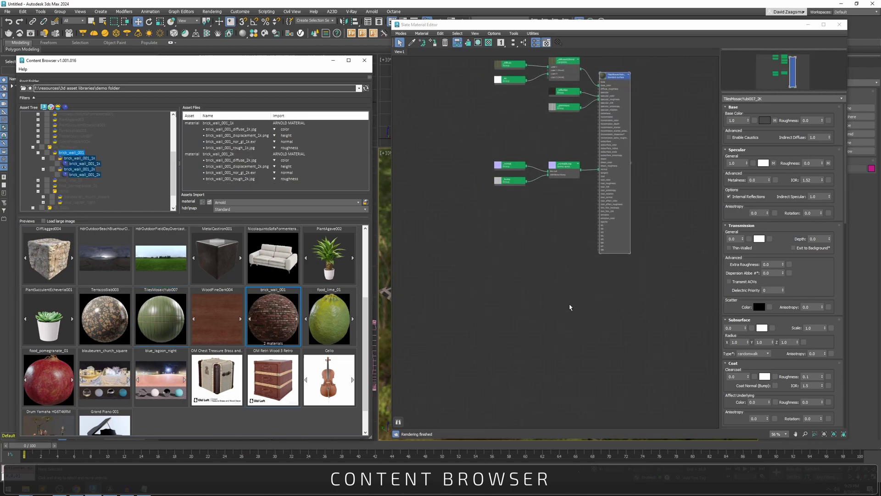
# - Add a tile material from the Content Browser to Slate at the chosen texture resolution
pyautogui.click(576, 334)
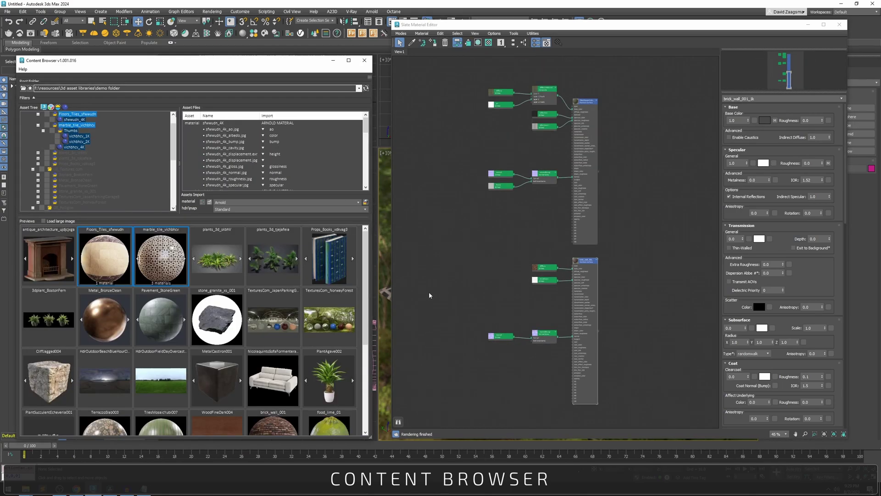
pyautogui.click(437, 302)
pyautogui.click(437, 309)
pyautogui.click(436, 320)
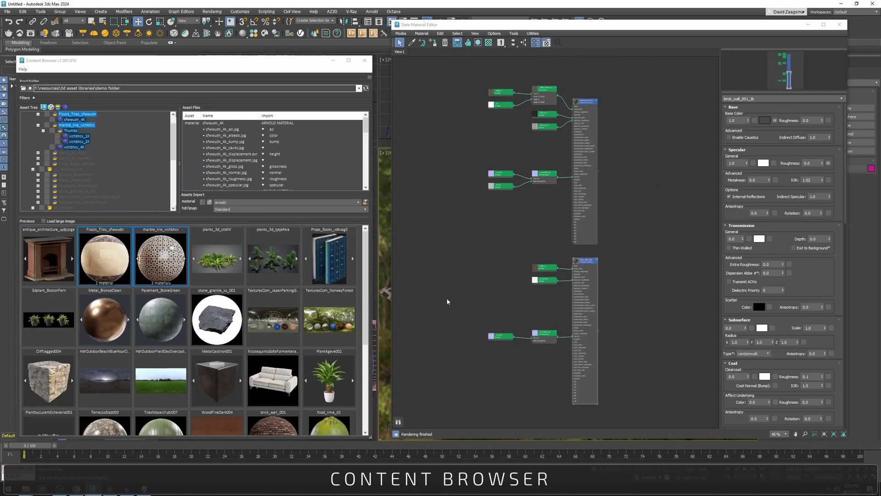